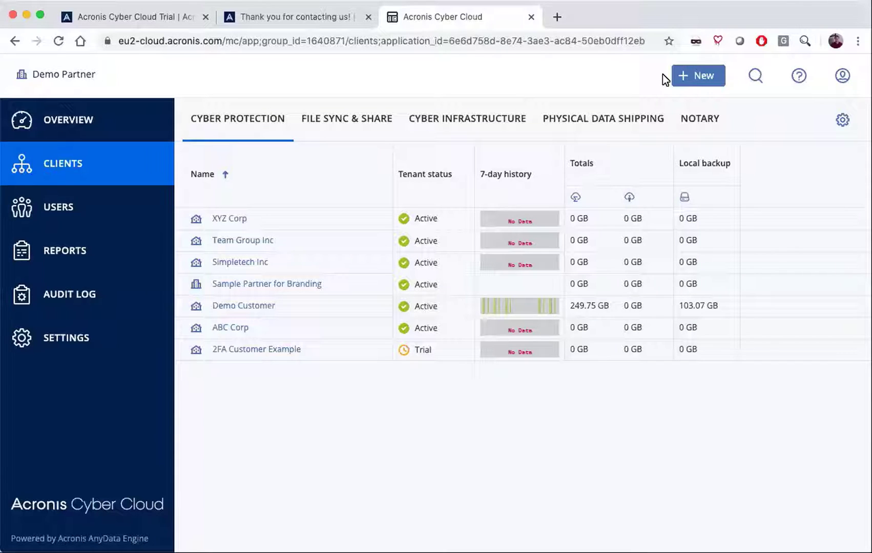
Step: Open the + New menu on the Clients page to show the Partner, Folder, Customer and User options
{"action": "left_click", "coordinate": [694, 77]}
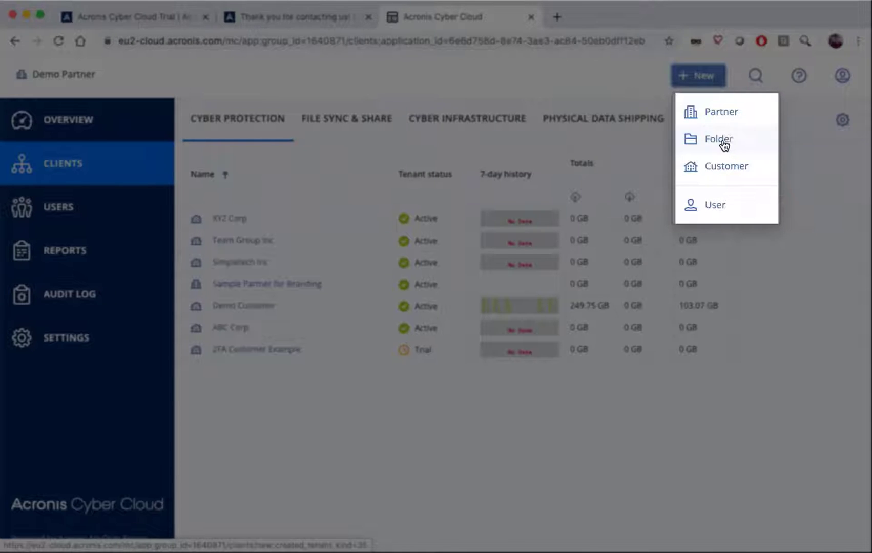
Step: Create a new customer named 'Demo Customer2', keeping Trial mode and English as its language
{"action": "left_click", "coordinate": [713, 167]}
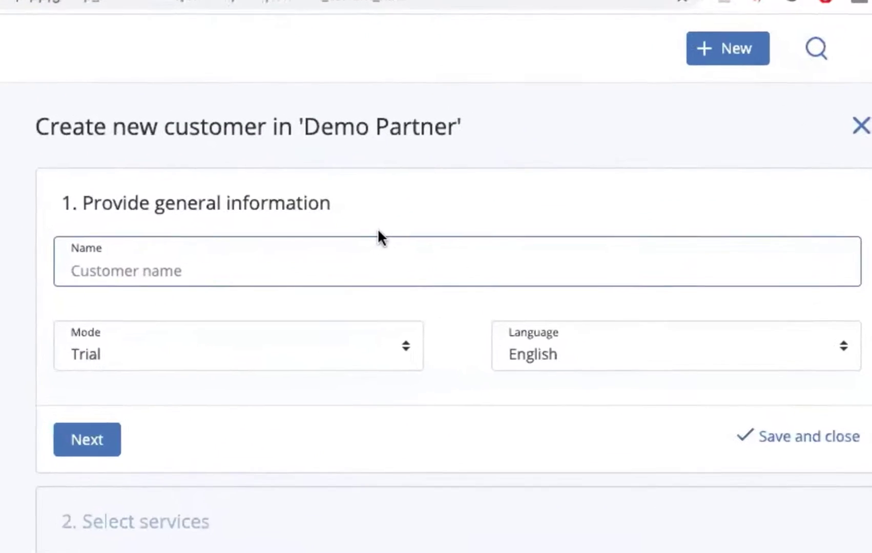
{"action": "type", "text": "Demo Co"}
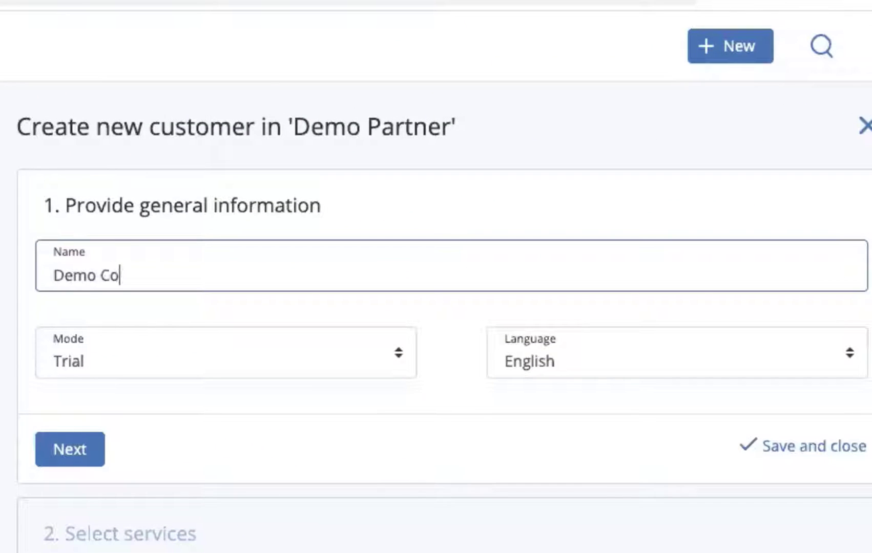
{"action": "key", "text": "BackSpace"}
{"action": "type", "text": "ustomer2"}
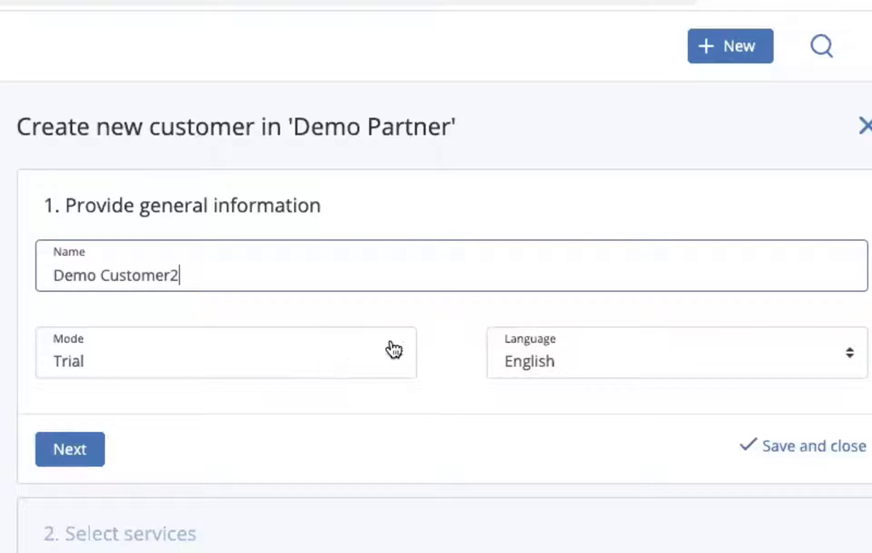
{"action": "left_click", "coordinate": [399, 358]}
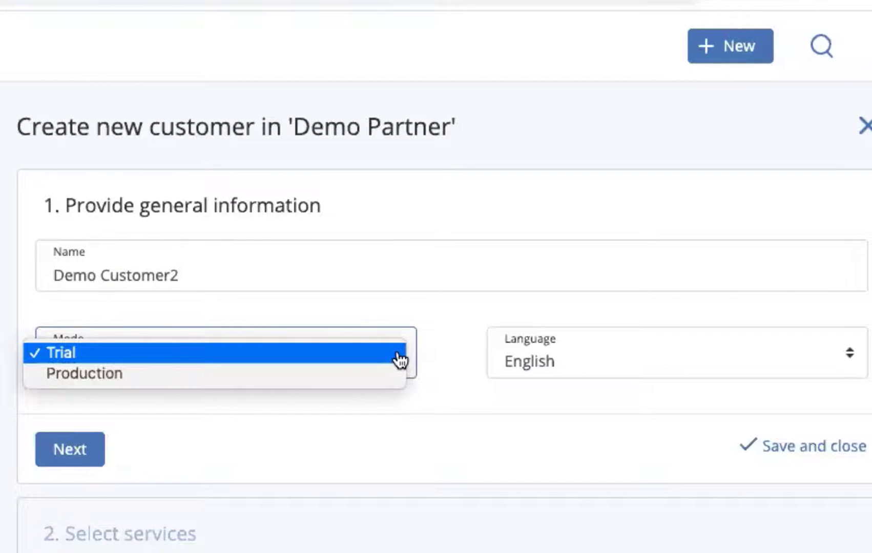
{"action": "left_click", "coordinate": [456, 354]}
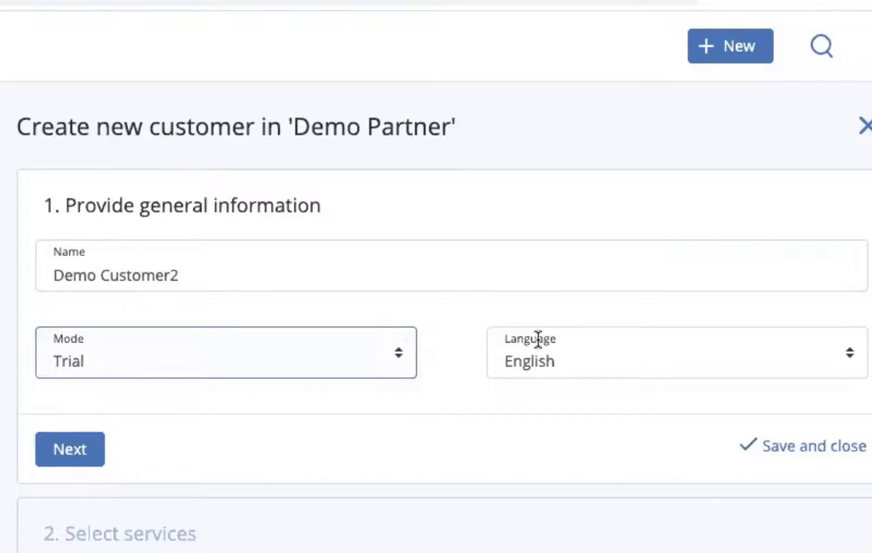
{"action": "left_click", "coordinate": [536, 369]}
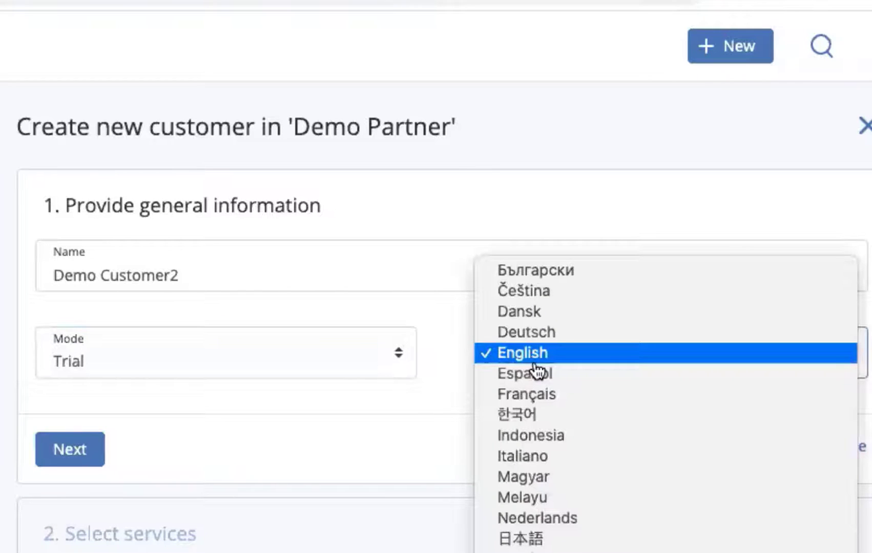
{"action": "left_click", "coordinate": [437, 354]}
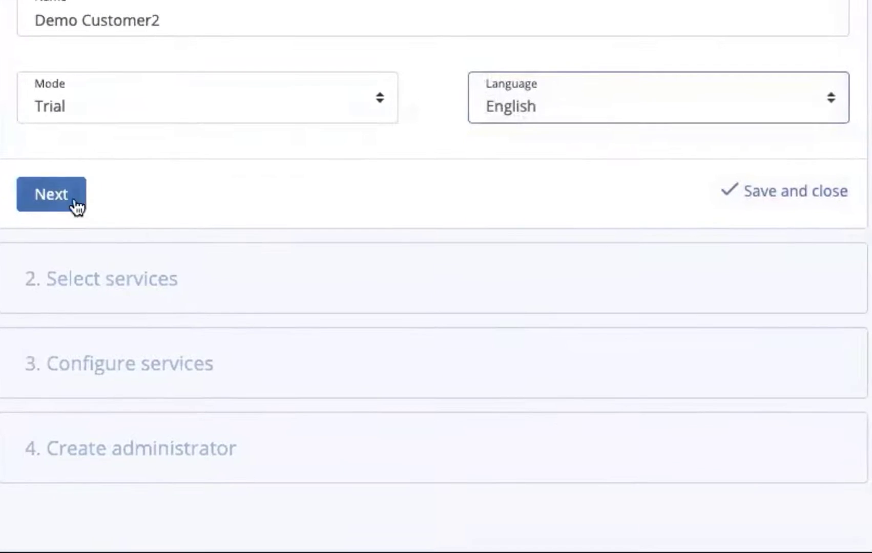
Step: Keep Cyber Backup - Standard Edition with File Sync & Share, Physical Data Shipping and Notary enabled
{"action": "left_click", "coordinate": [72, 196]}
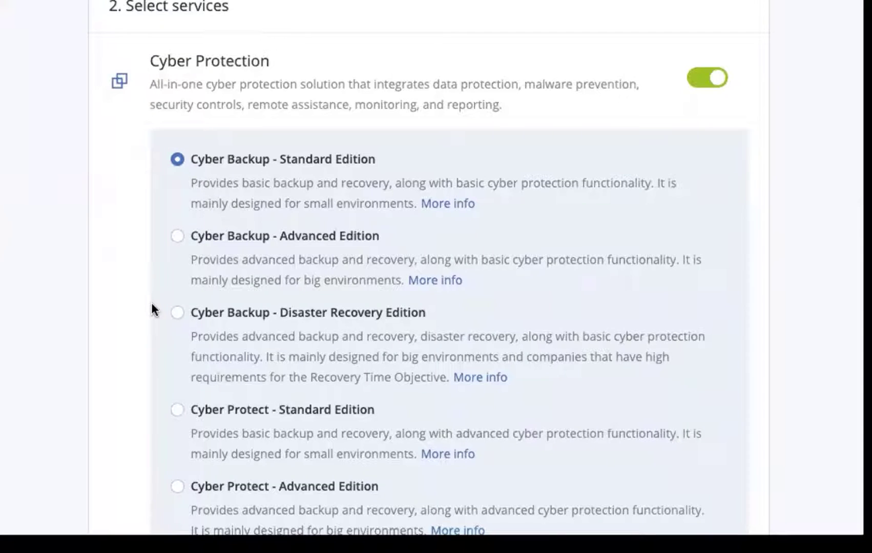
{"action": "scroll", "coordinate": [152, 304], "scroll_direction": "down", "scroll_amount": 3}
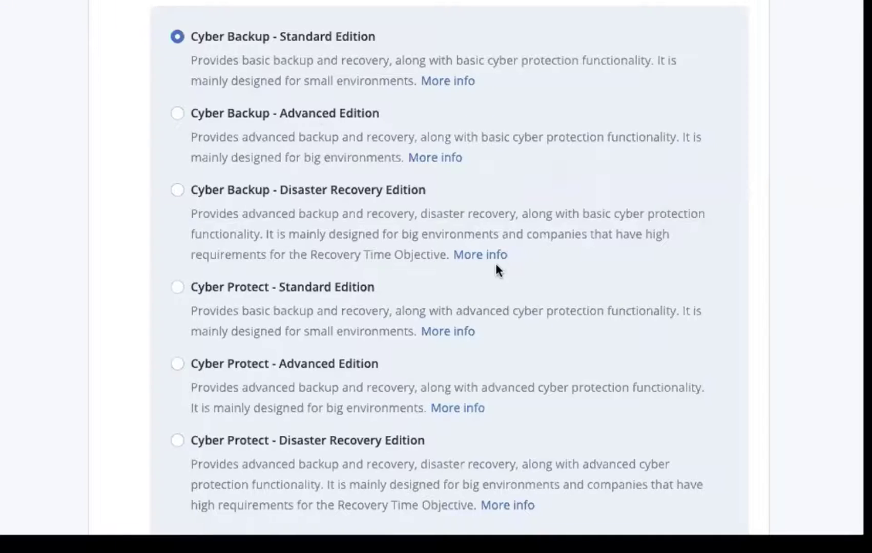
{"action": "scroll", "coordinate": [496, 265], "scroll_direction": "down", "scroll_amount": 2}
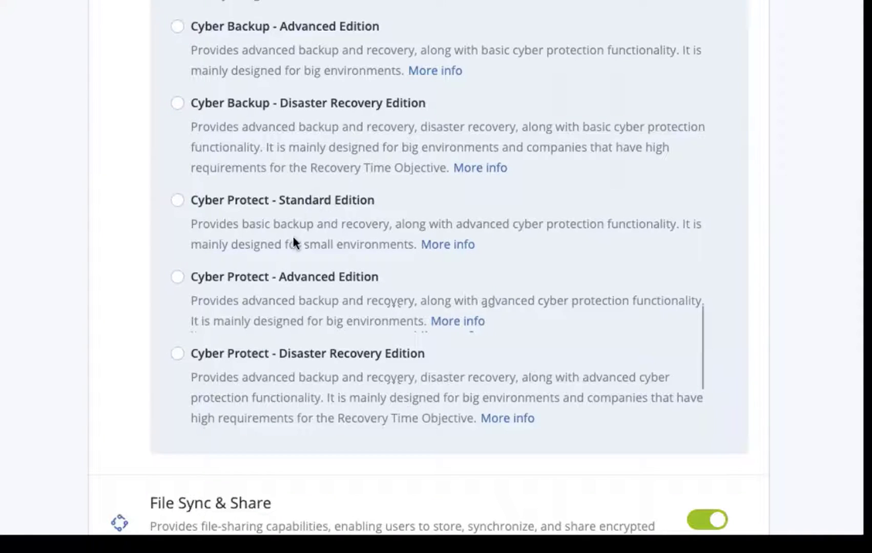
{"action": "scroll", "coordinate": [340, 349], "scroll_direction": "down", "scroll_amount": 3}
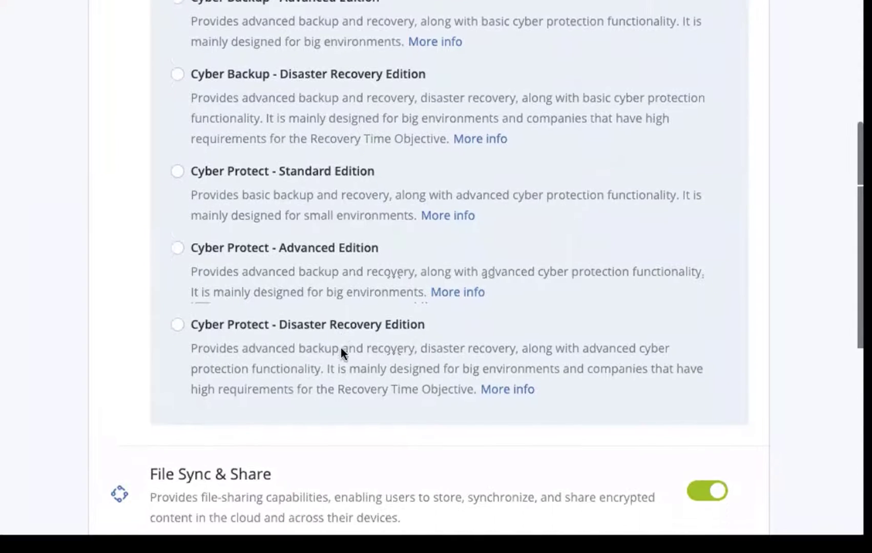
{"action": "scroll", "coordinate": [341, 352], "scroll_direction": "down", "scroll_amount": 3}
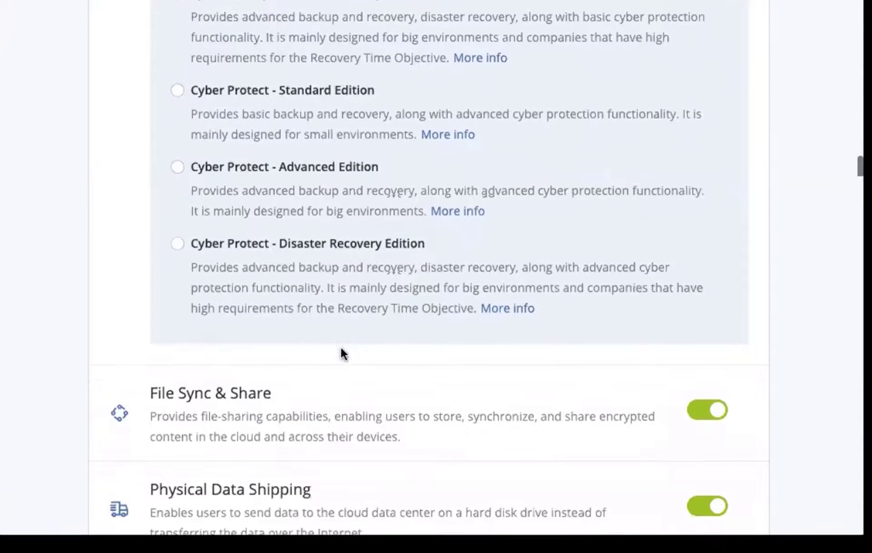
{"action": "scroll", "coordinate": [340, 346], "scroll_direction": "down", "scroll_amount": 3}
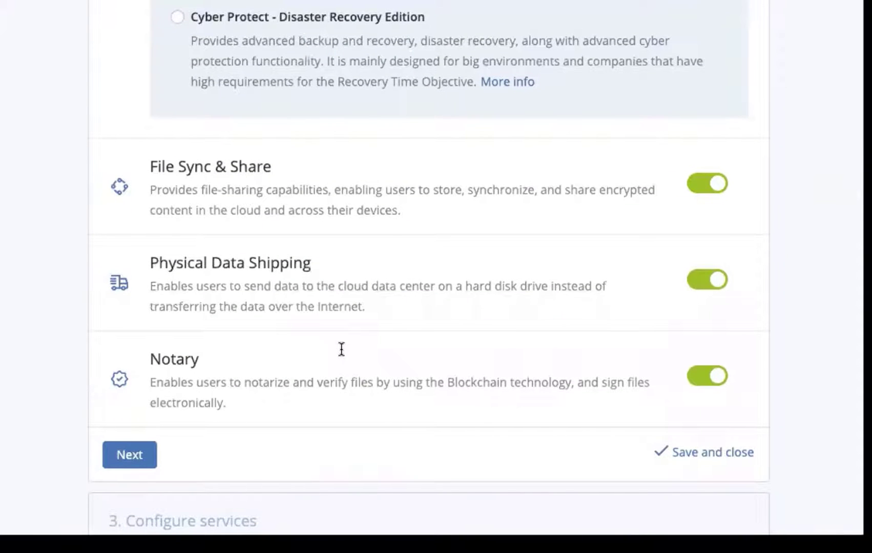
{"action": "scroll", "coordinate": [341, 349], "scroll_direction": "down", "scroll_amount": 2}
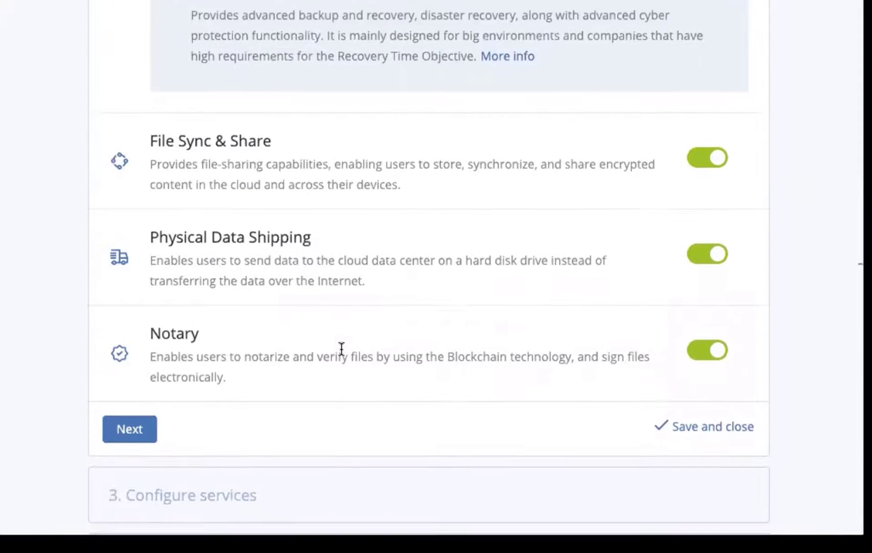
Step: Expand the Cyber Backup - Standard Edition data sources and leave the Workstations quota Unlimited
{"action": "left_click", "coordinate": [130, 394]}
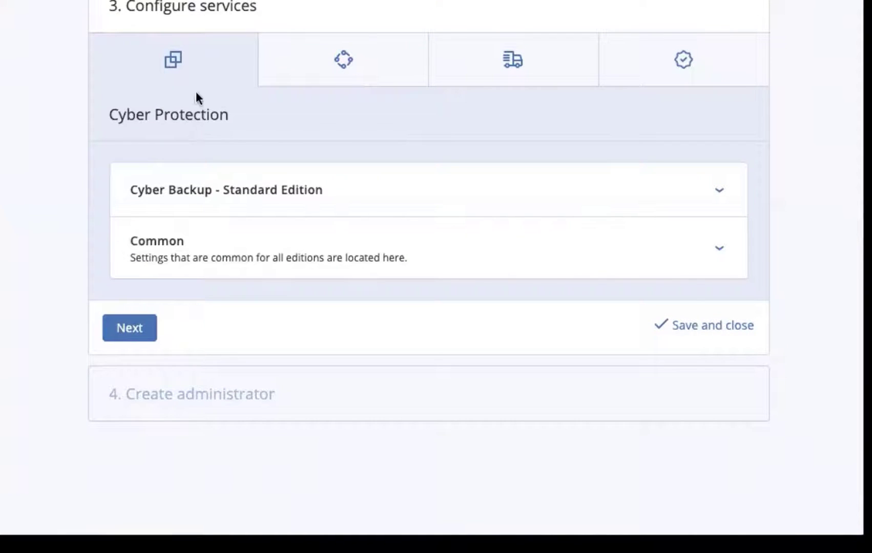
{"action": "left_click", "coordinate": [718, 195]}
{"action": "scroll", "coordinate": [554, 265], "scroll_direction": "down", "scroll_amount": 4}
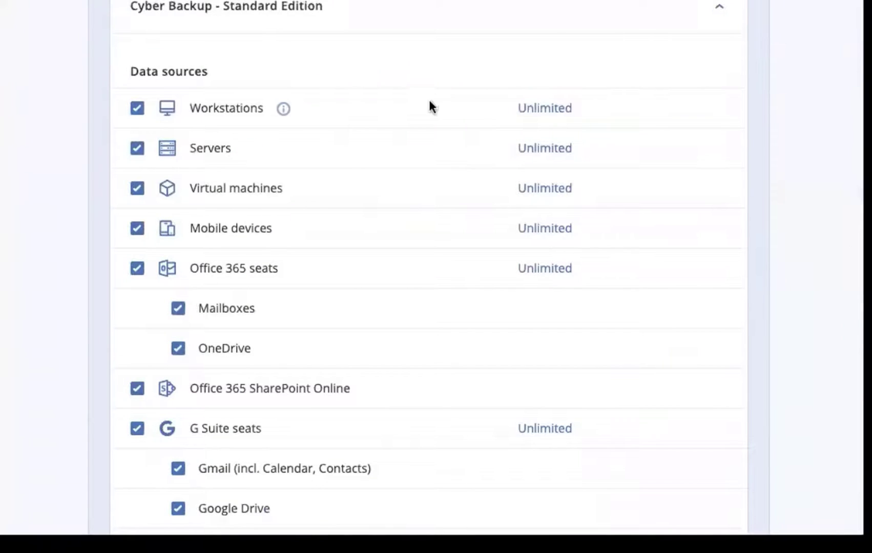
{"action": "left_click", "coordinate": [555, 108]}
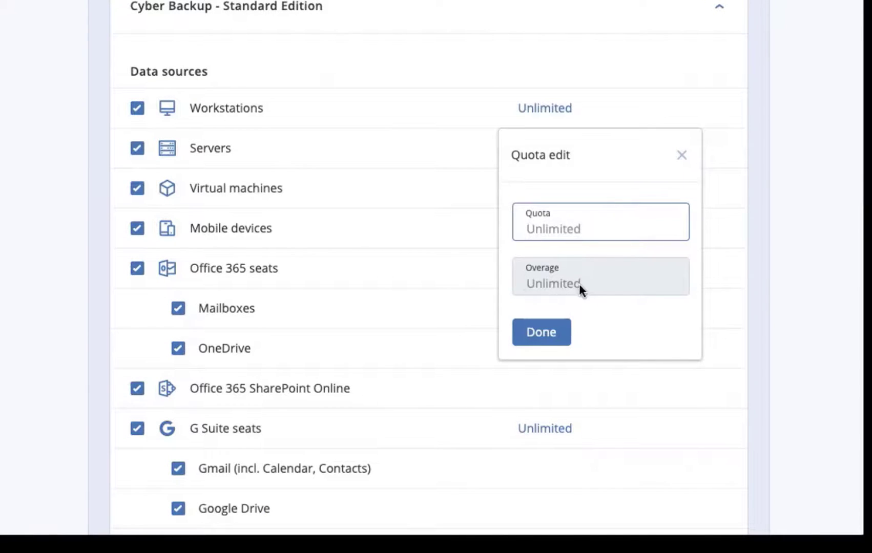
{"action": "left_click", "coordinate": [538, 332]}
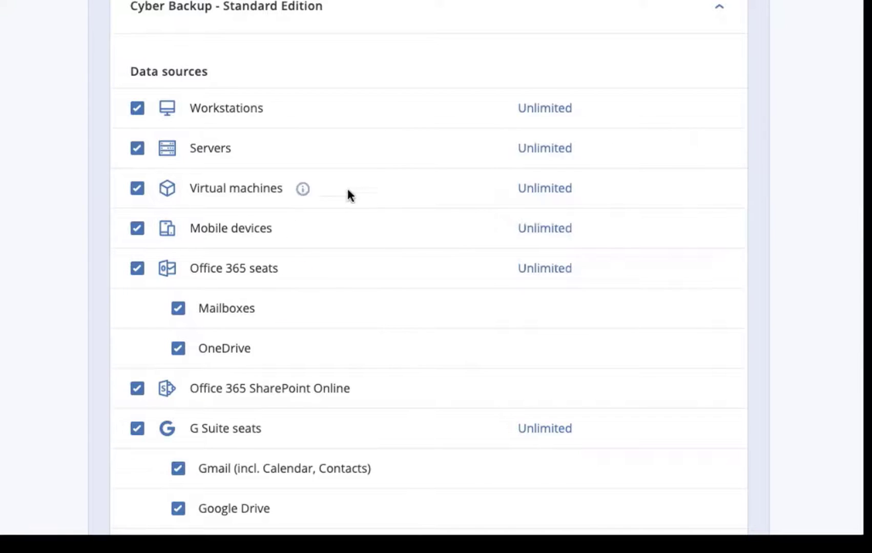
Step: Review the remaining data source quotas and expand Common to check Local backup at Unlimited GB
{"action": "scroll", "coordinate": [215, 370], "scroll_direction": "down", "scroll_amount": 3}
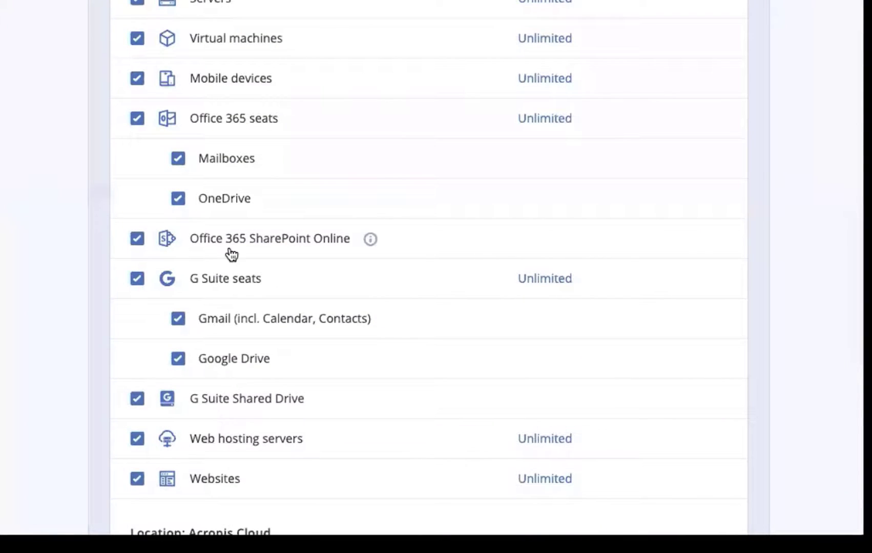
{"action": "scroll", "coordinate": [230, 254], "scroll_direction": "up", "scroll_amount": 2}
{"action": "scroll", "coordinate": [231, 254], "scroll_direction": "up", "scroll_amount": 1}
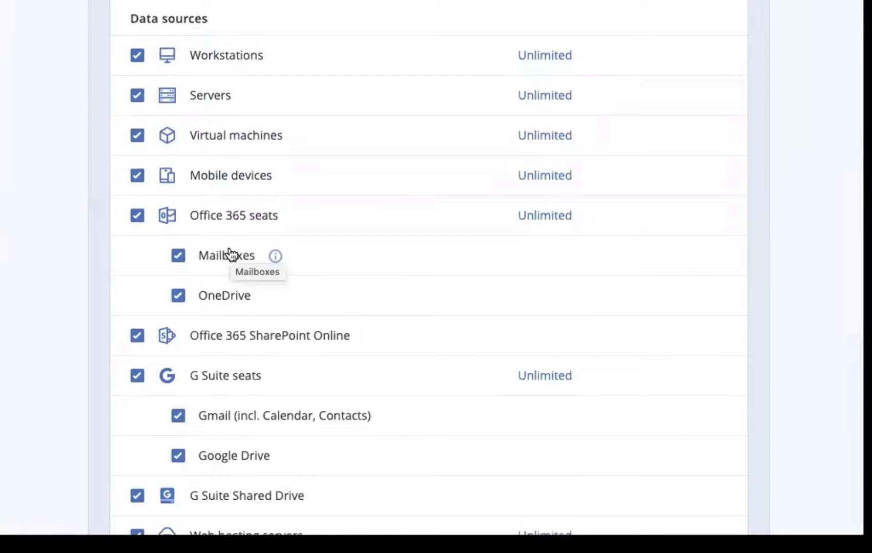
{"action": "scroll", "coordinate": [249, 374], "scroll_direction": "down", "scroll_amount": 2}
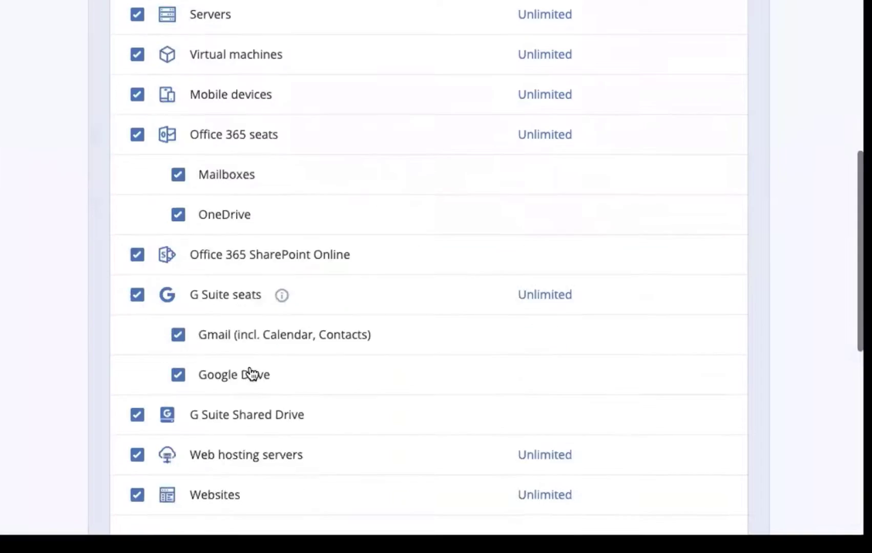
{"action": "scroll", "coordinate": [249, 374], "scroll_direction": "down", "scroll_amount": 6}
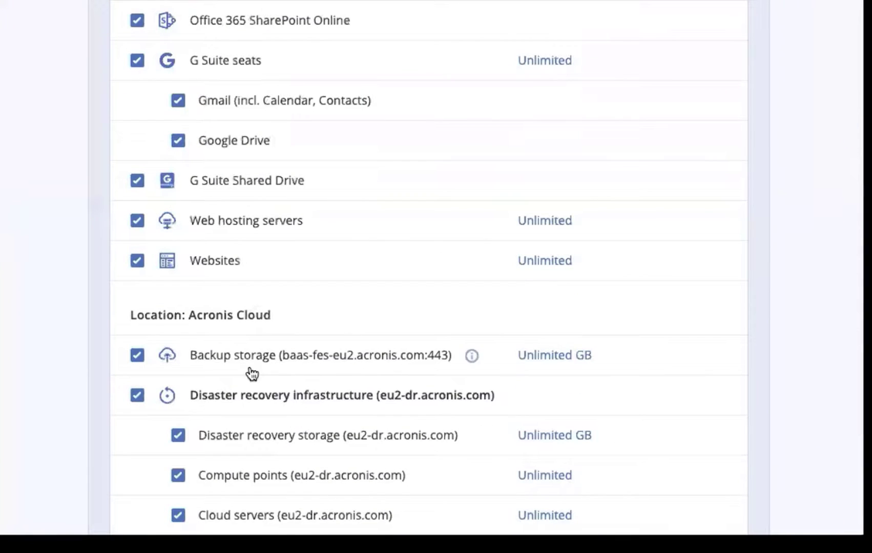
{"action": "scroll", "coordinate": [250, 374], "scroll_direction": "down", "scroll_amount": 5}
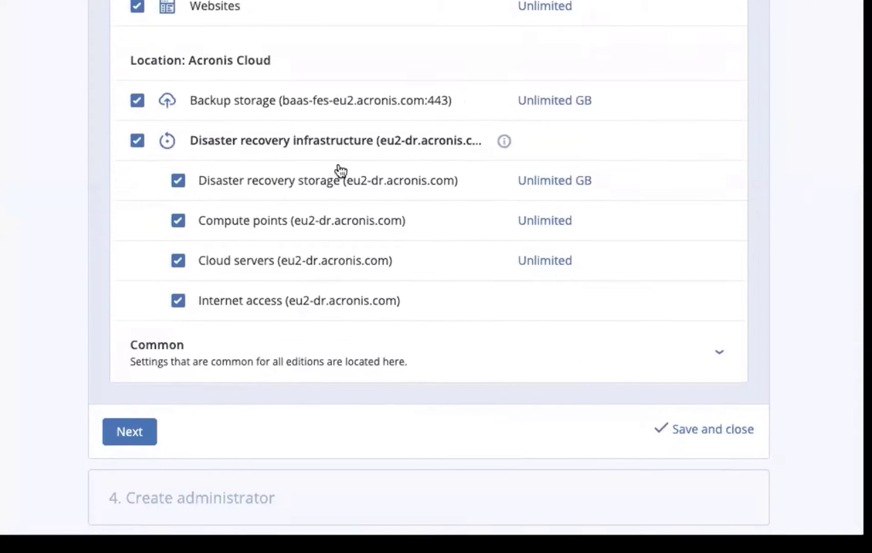
{"action": "left_click", "coordinate": [176, 344]}
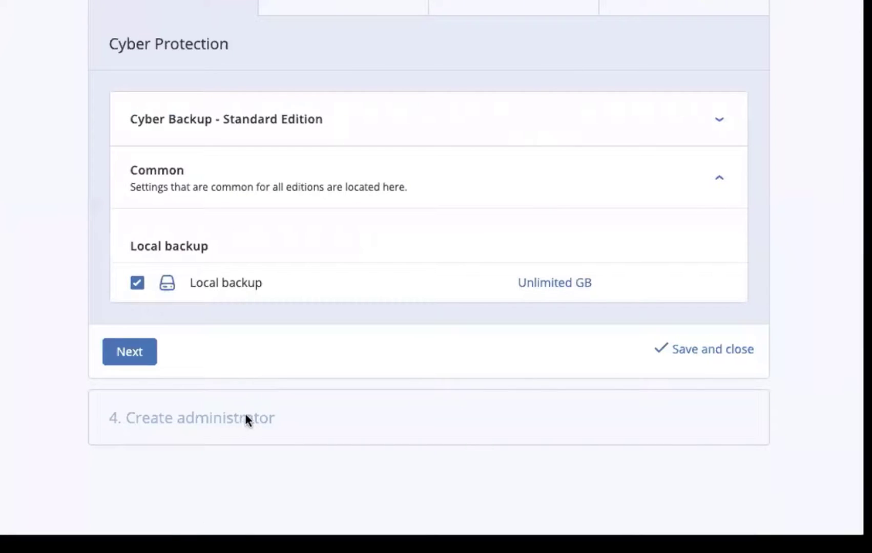
Step: Advance the wizard to step 4, Create administrator
{"action": "left_click", "coordinate": [132, 353]}
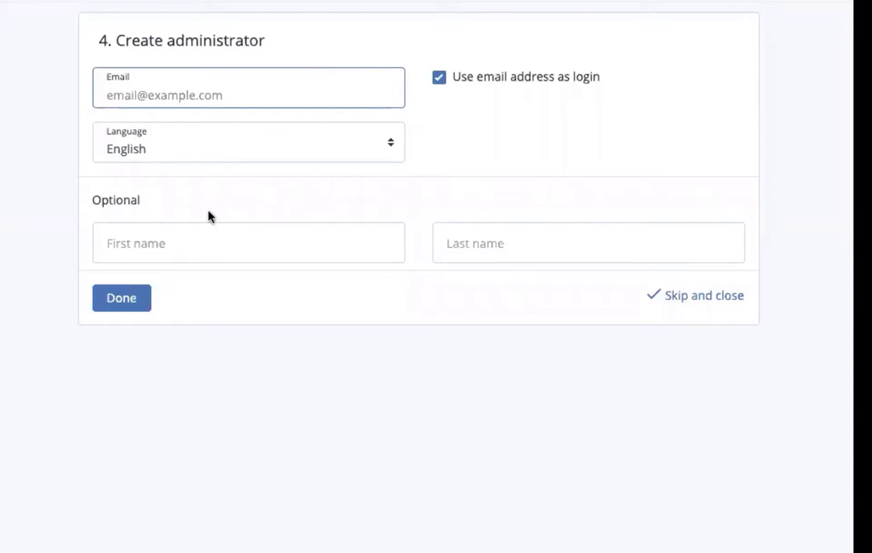
Step: Save Demo Customer2 without an administrator, close its details panel, and show its actions menu
{"action": "left_click", "coordinate": [684, 302]}
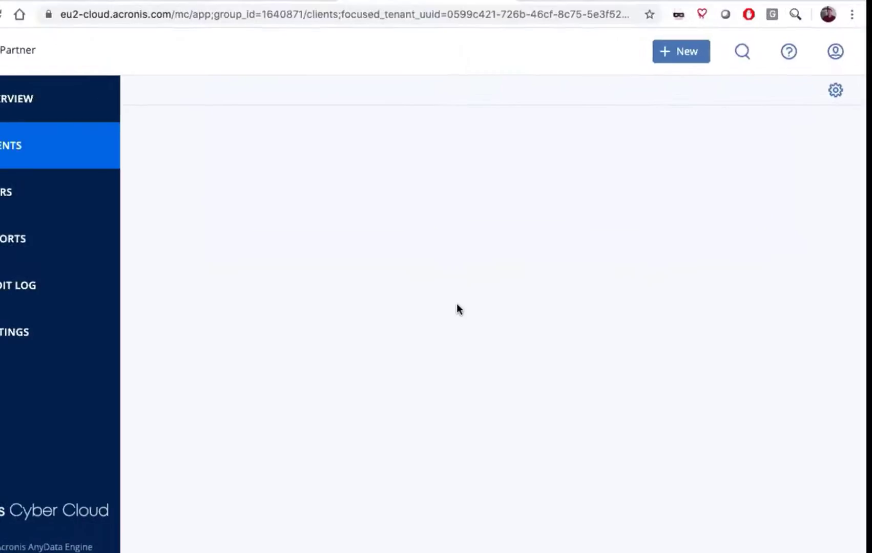
{"action": "left_click", "coordinate": [479, 312]}
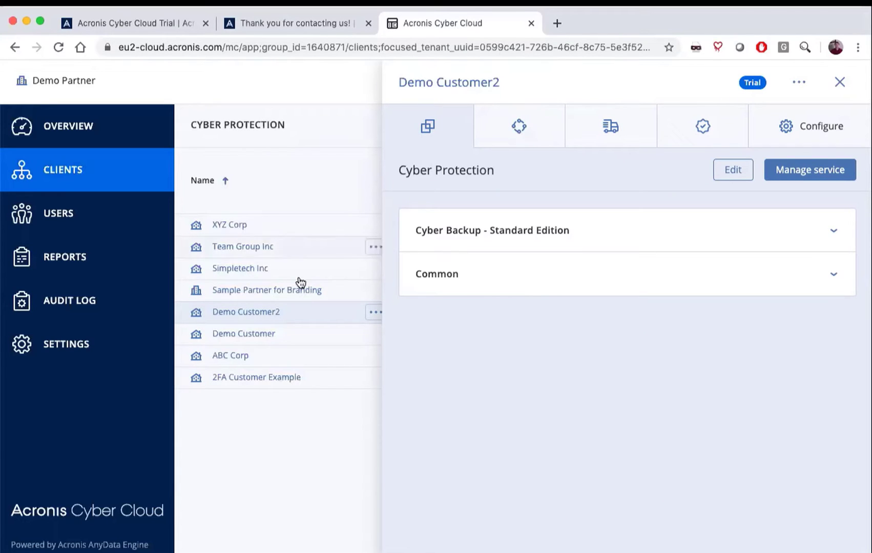
{"action": "left_click", "coordinate": [840, 84]}
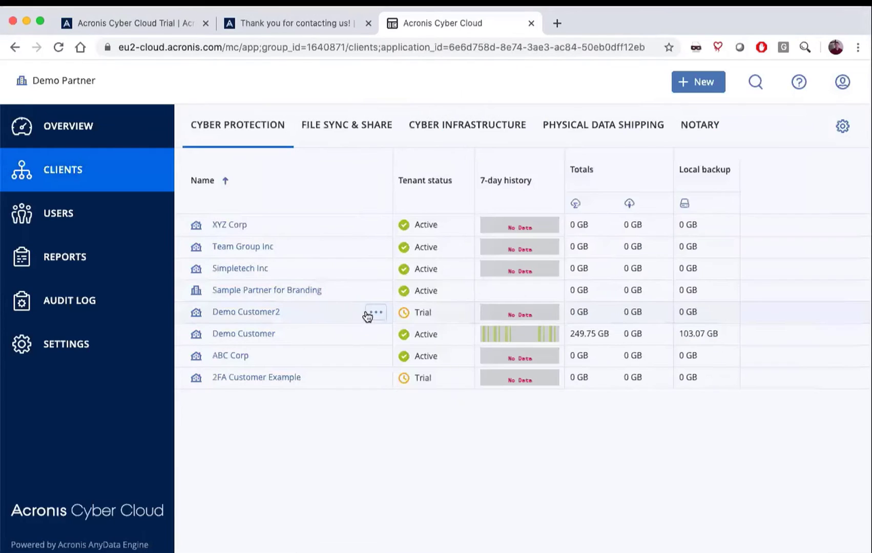
{"action": "left_click", "coordinate": [370, 314]}
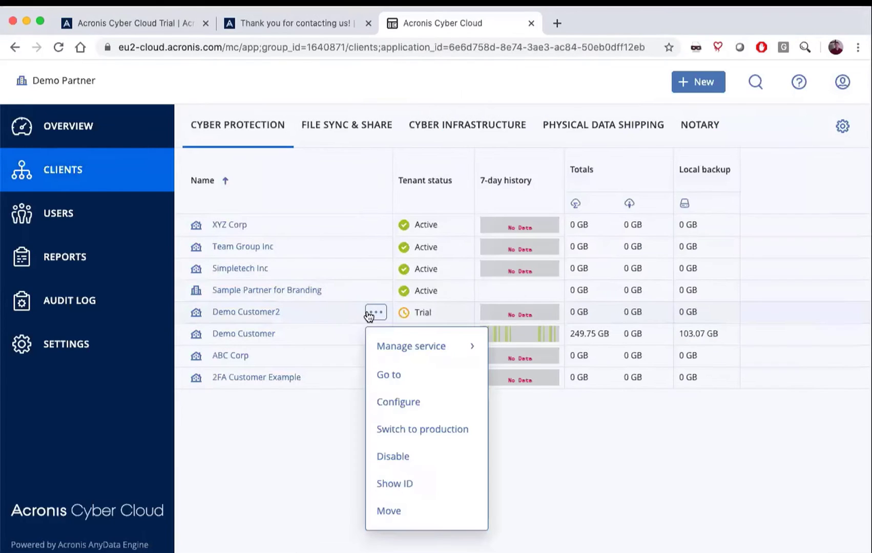